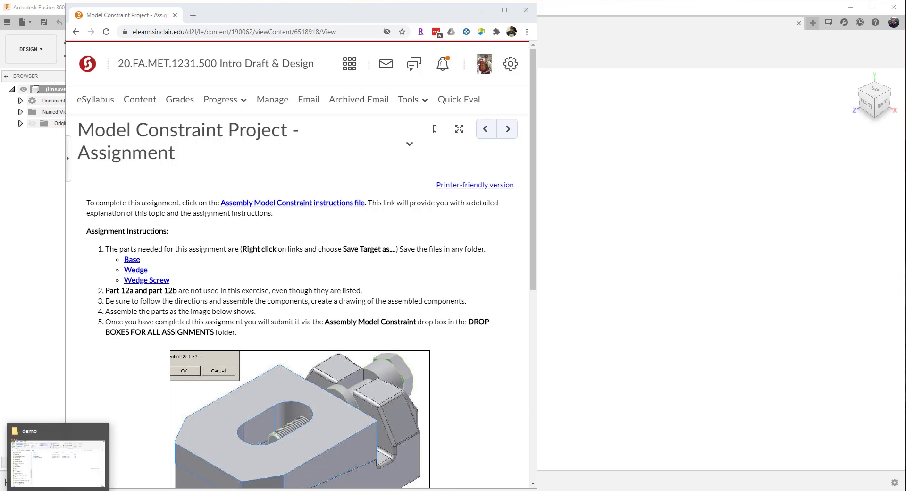
# - Bring the demo folder holding the Base, Wedge and Wedge_Screw parts in front of the browser
pyautogui.click(60, 478)
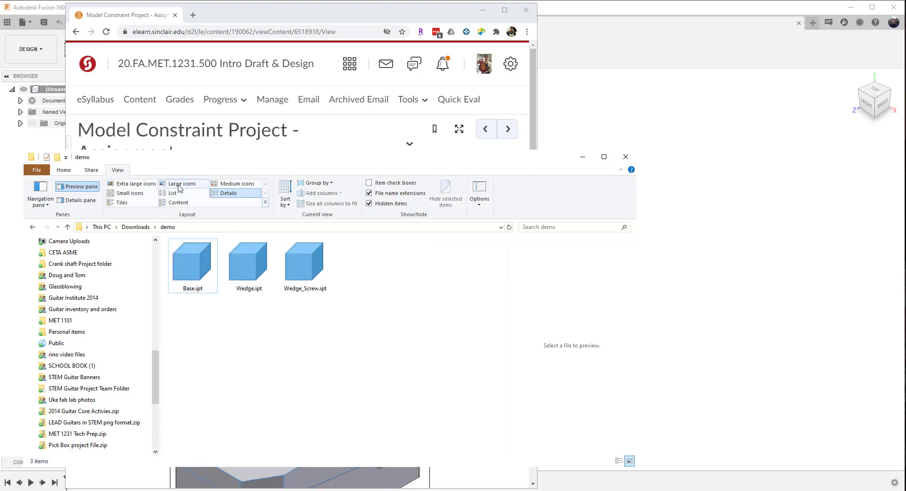
# - Show the demo parts as Large icons, preview Base.ipt, minimize the browser and reposition Explorer
pyautogui.click(179, 189)
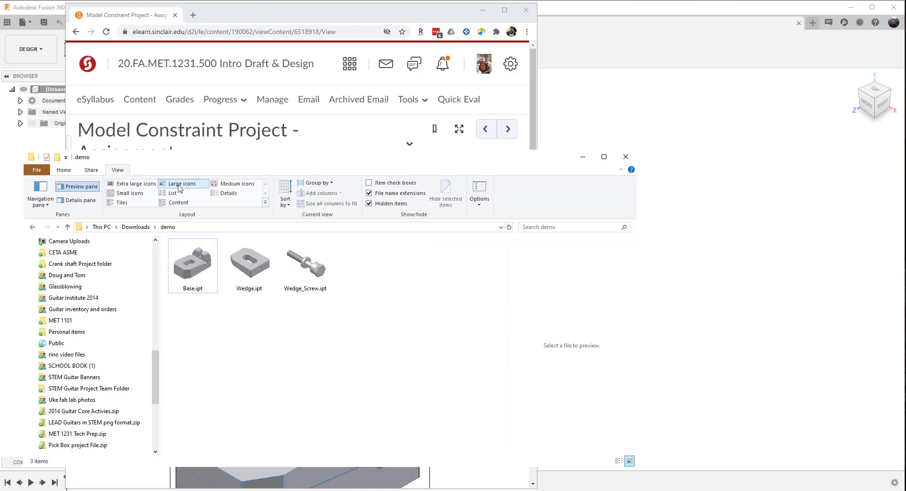
pyautogui.click(187, 264)
pyautogui.click(487, 14)
pyautogui.click(483, 10)
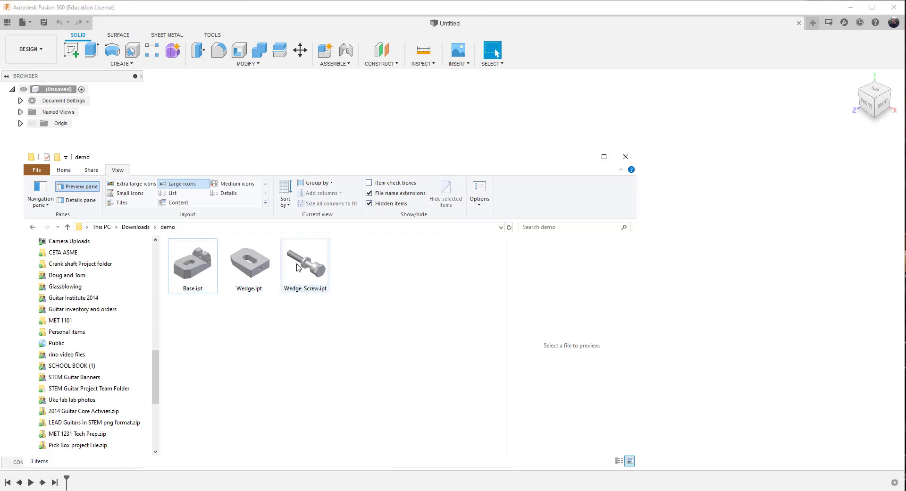
pyautogui.moveTo(288, 162); pyautogui.dragTo(312, 175)
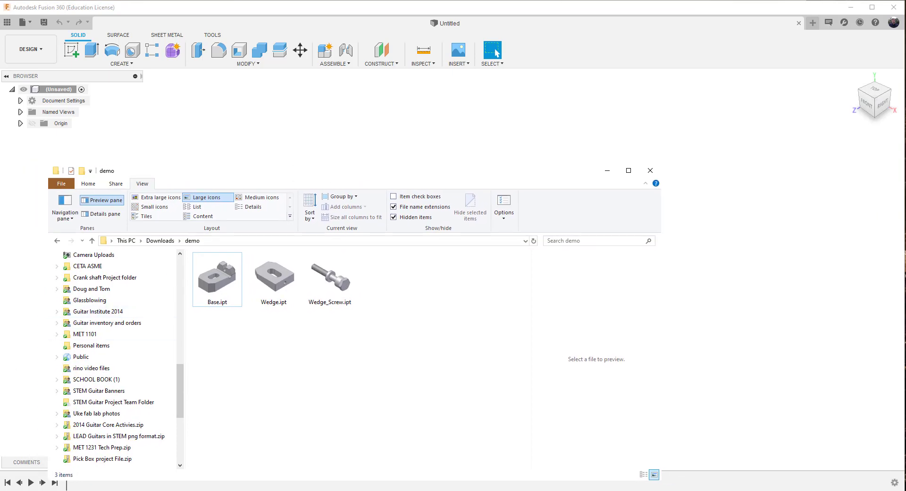
pyautogui.hotkey('alt', 'F4')
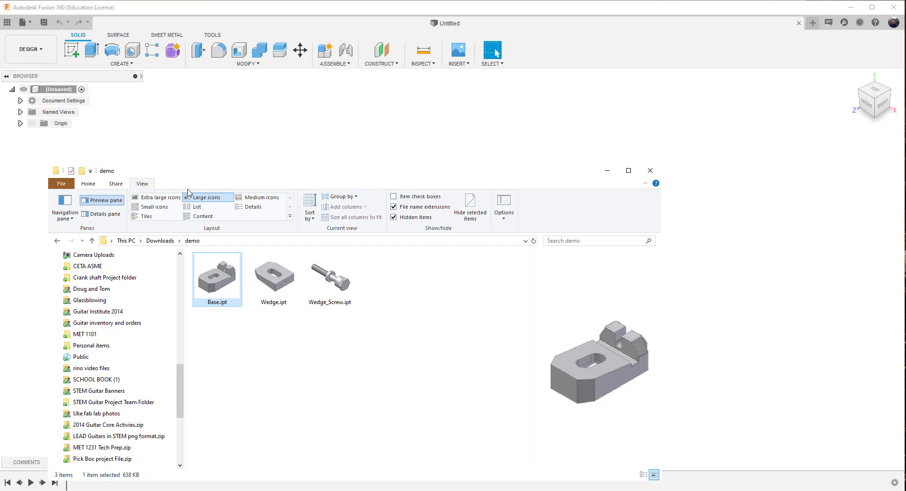
# - Open Base.ipt from the demo folder on this computer, starting its upload
pyautogui.click(32, 25)
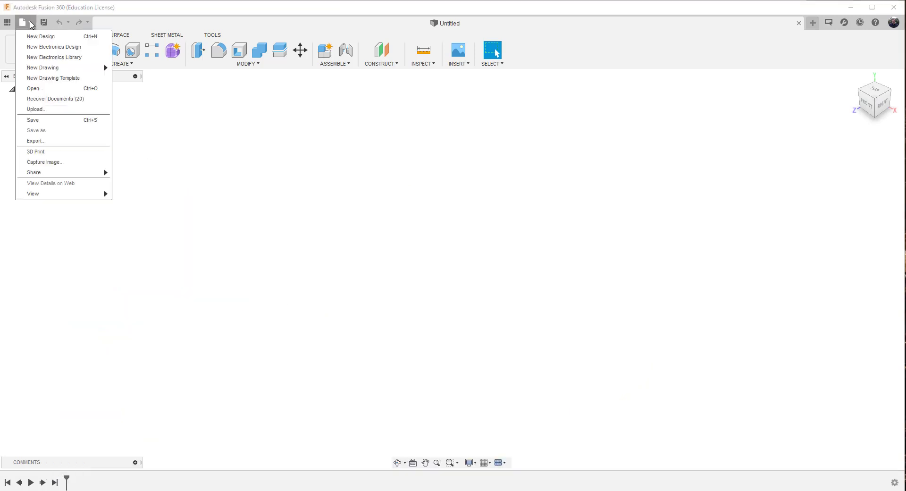
pyautogui.click(32, 90)
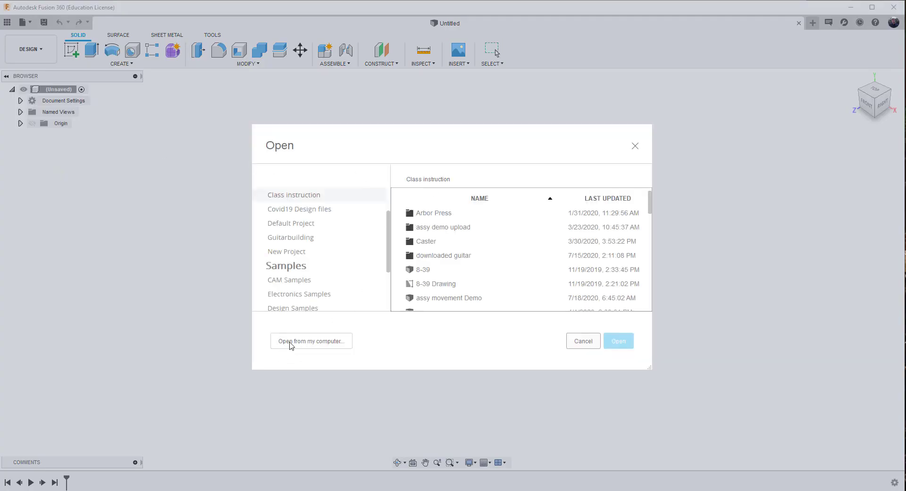
pyautogui.click(316, 348)
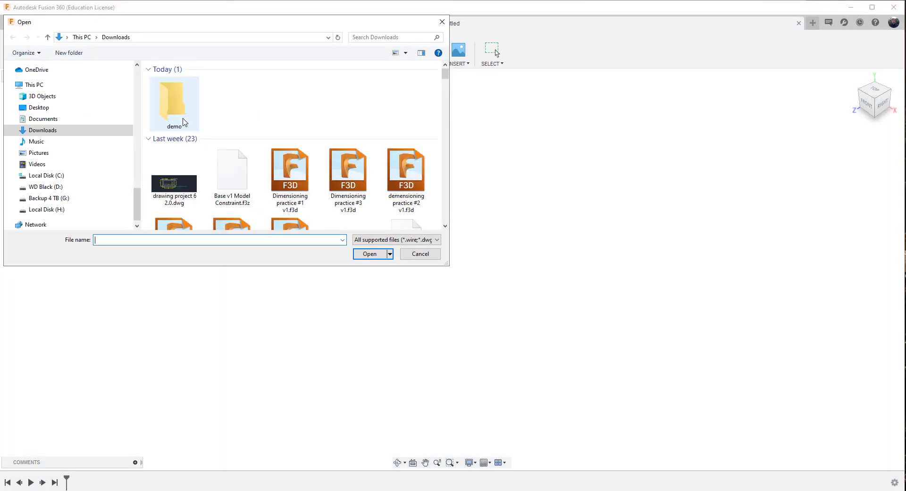
pyautogui.doubleClick(177, 112)
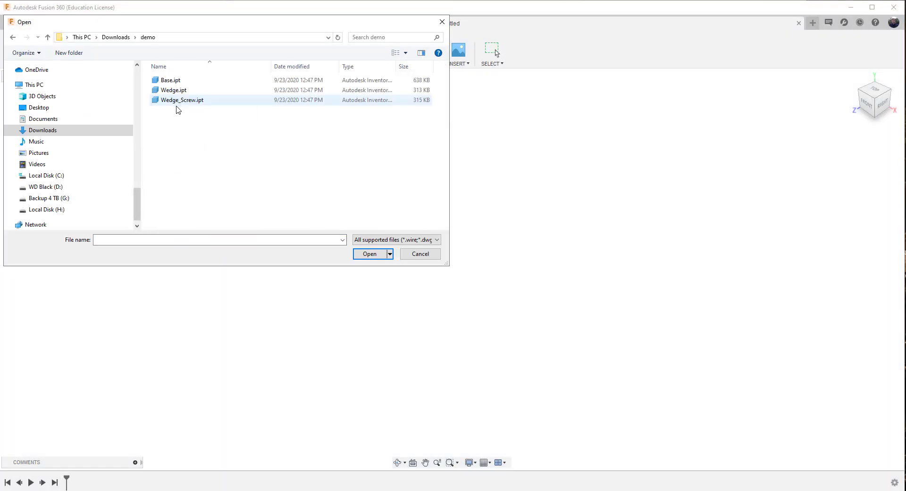
pyautogui.click(167, 83)
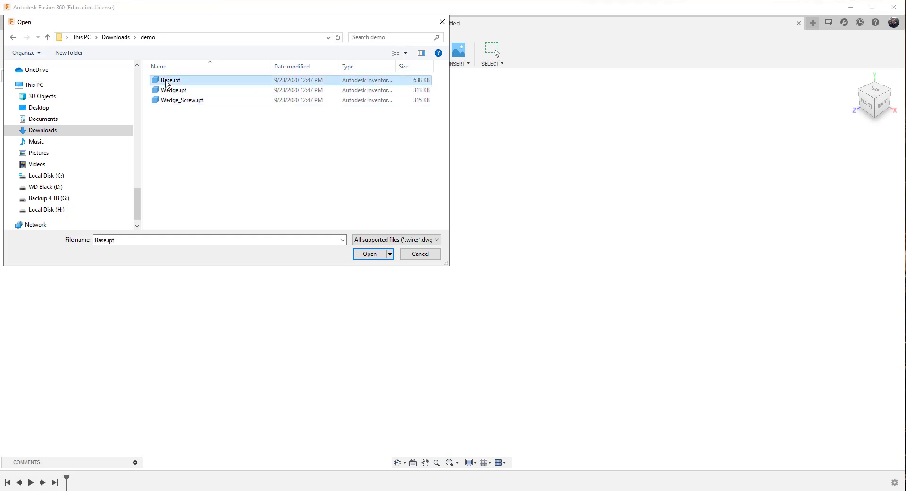
pyautogui.click(170, 93)
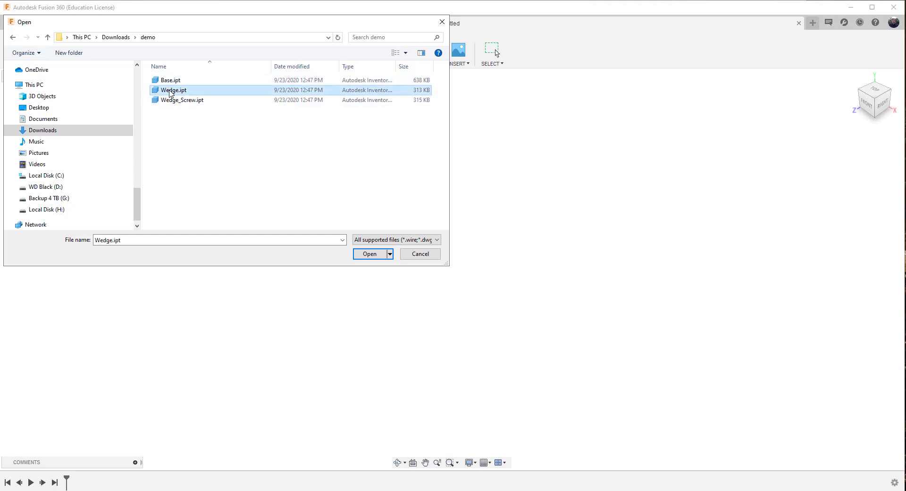
pyautogui.click(167, 83)
pyautogui.click(167, 83)
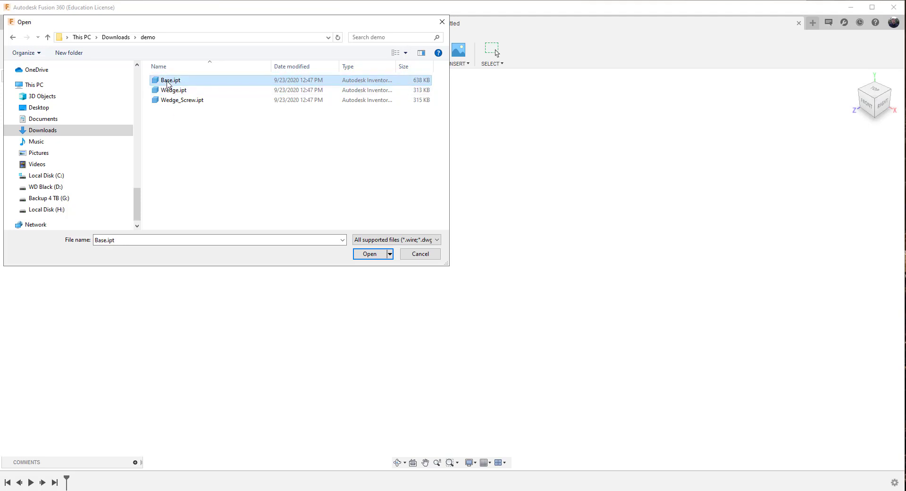
pyautogui.click(370, 255)
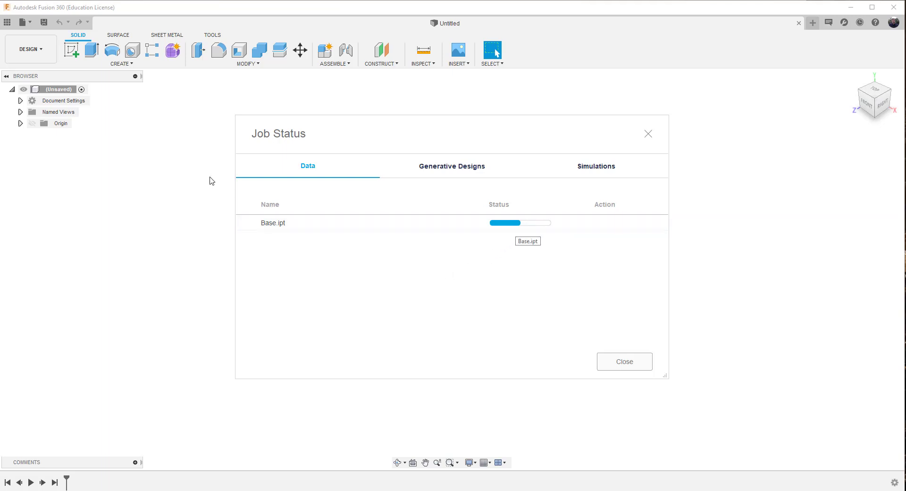
# - Open Wedge.ipt from this computer to start its upload
pyautogui.click(38, 49)
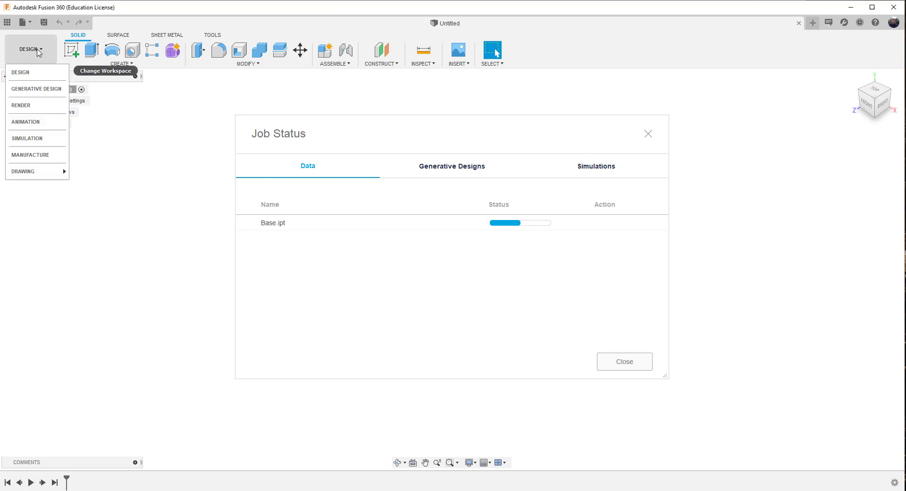
pyautogui.click(32, 22)
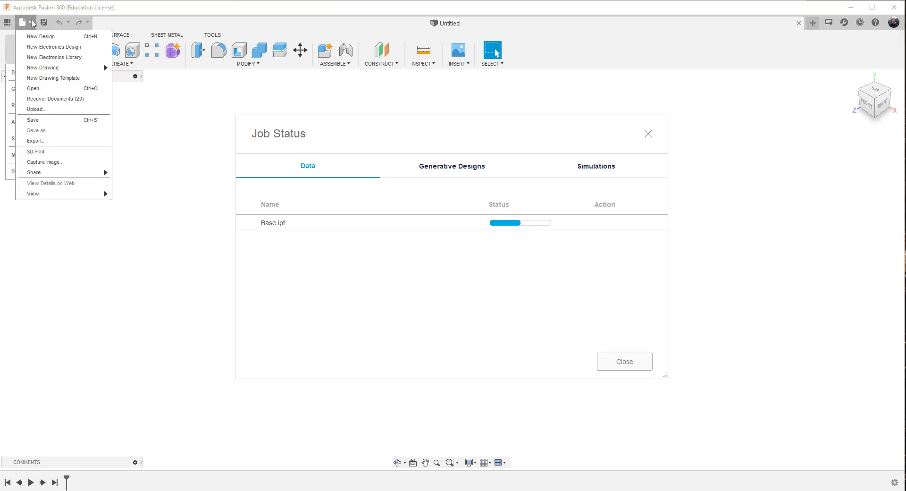
pyautogui.click(35, 88)
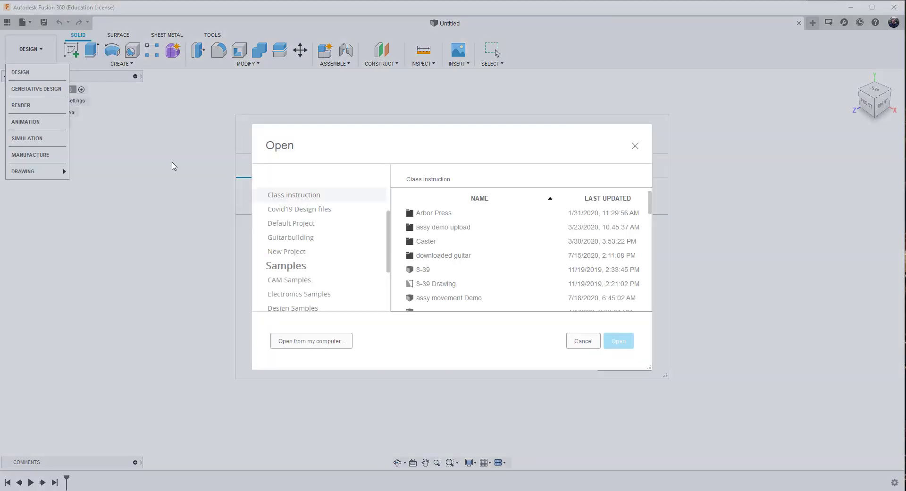
pyautogui.click(301, 341)
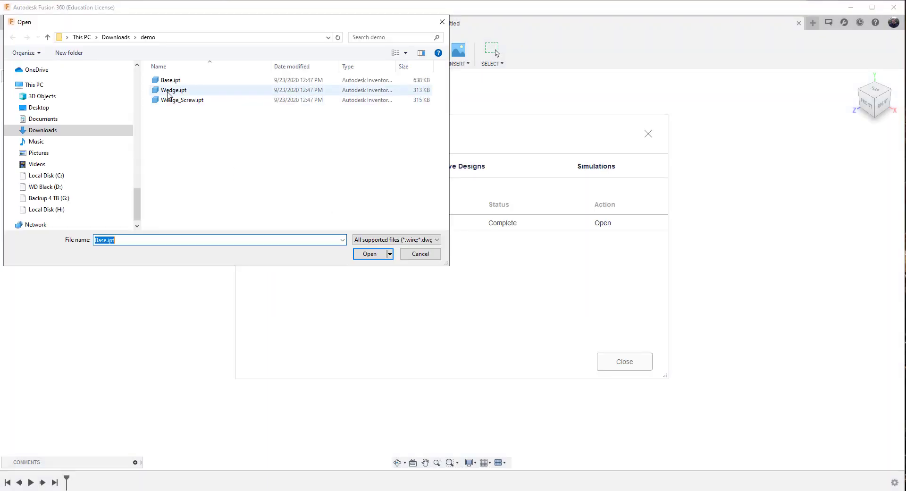
pyautogui.click(172, 90)
pyautogui.click(369, 254)
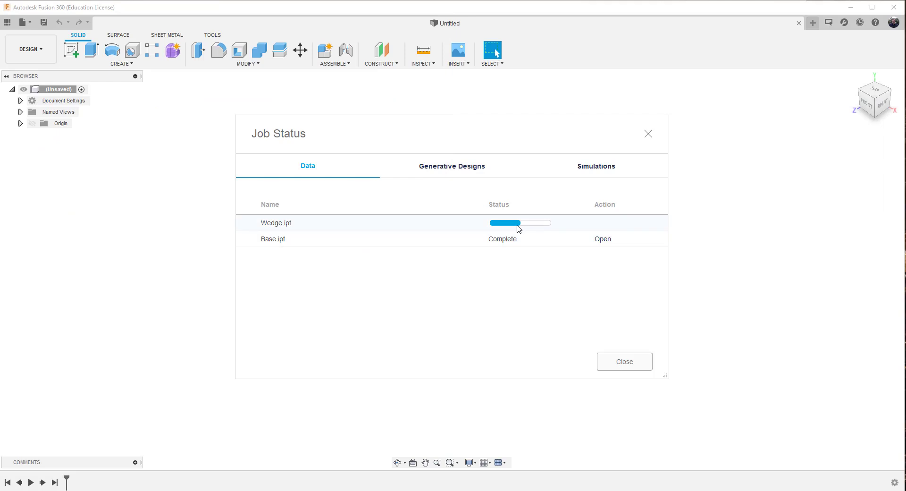
# - Upload Wedge_Screw.ipt, then close the Job Status window once all three uploads complete
pyautogui.click(31, 23)
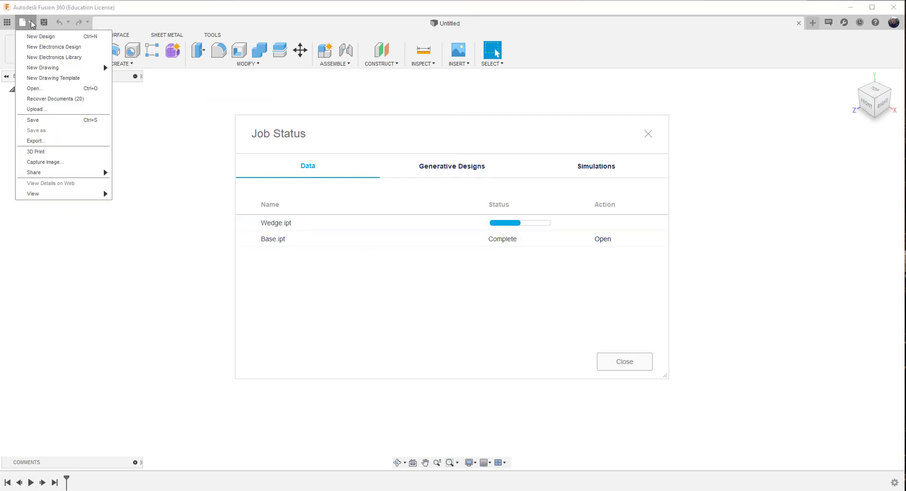
pyautogui.click(41, 89)
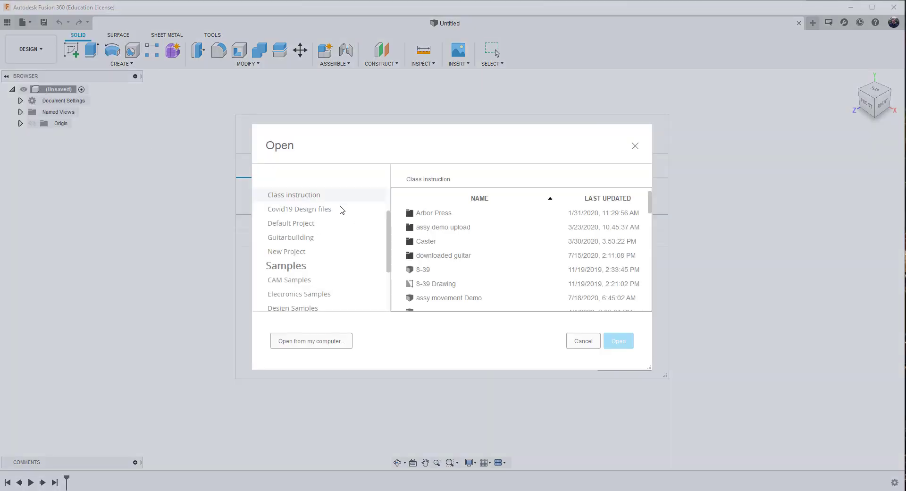
pyautogui.click(315, 341)
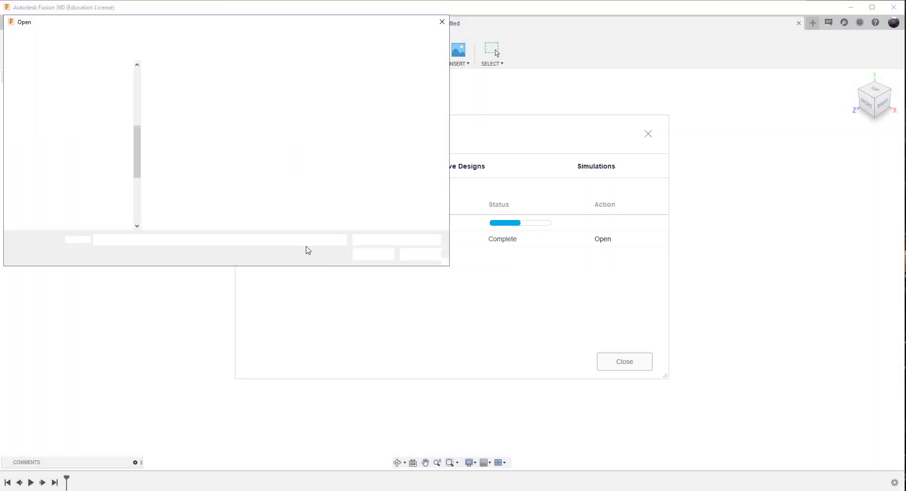
pyautogui.click(177, 100)
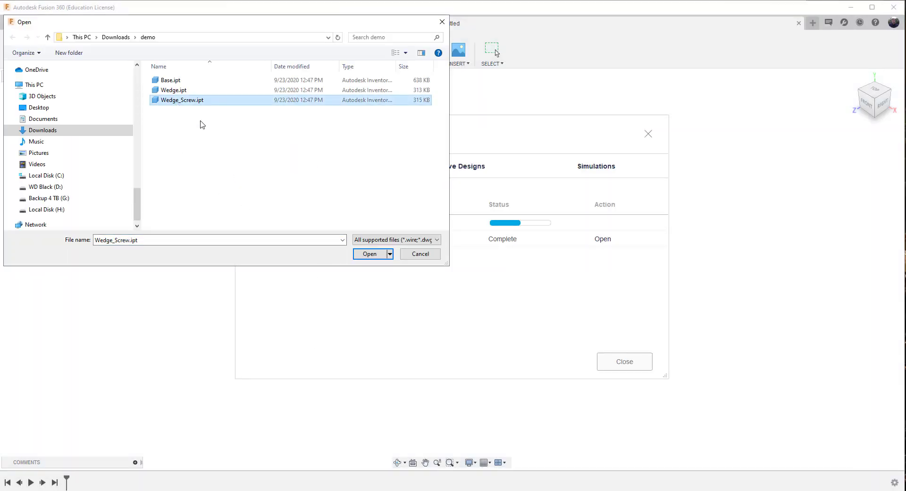
pyautogui.click(368, 254)
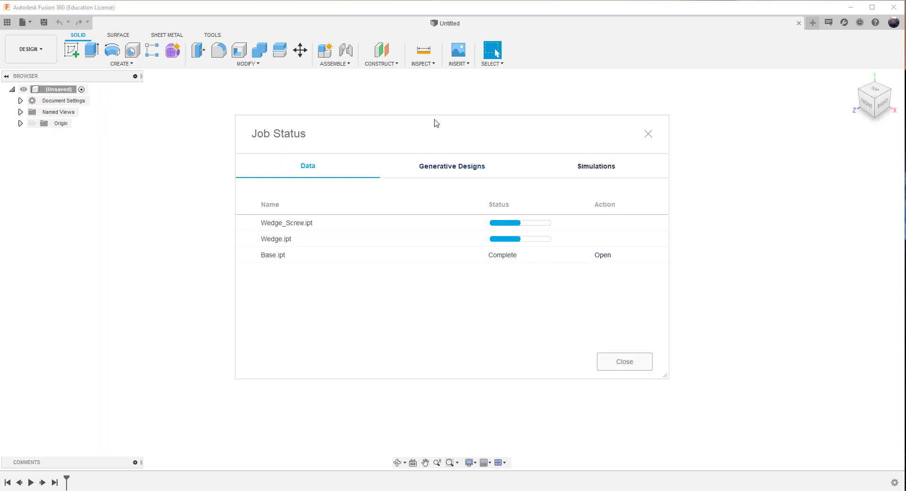
pyautogui.moveTo(433, 121)
pyautogui.mouseDown()
pyautogui.moveTo(477, 134)
pyautogui.moveTo(639, 138)
pyautogui.moveTo(441, 136)
pyautogui.mouseUp()
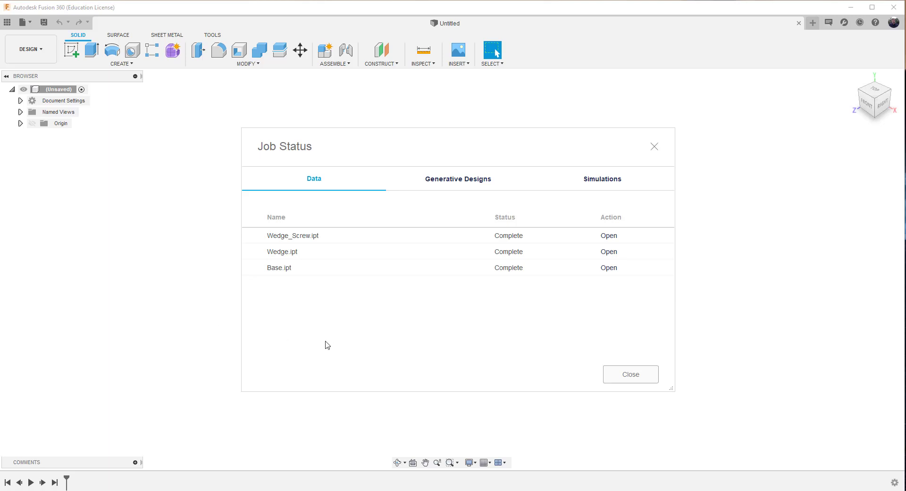
pyautogui.click(635, 375)
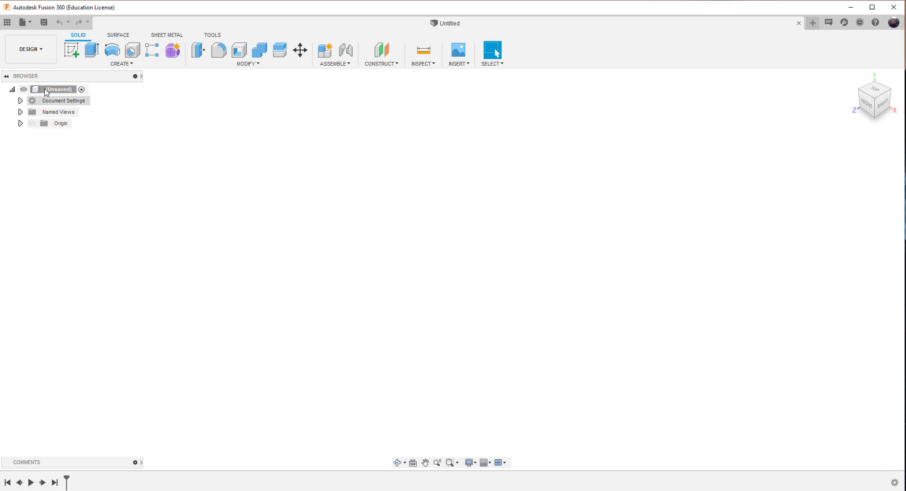
# - Open the newest Wedge upload from the Class instruction project as Wedge v1
pyautogui.click(22, 22)
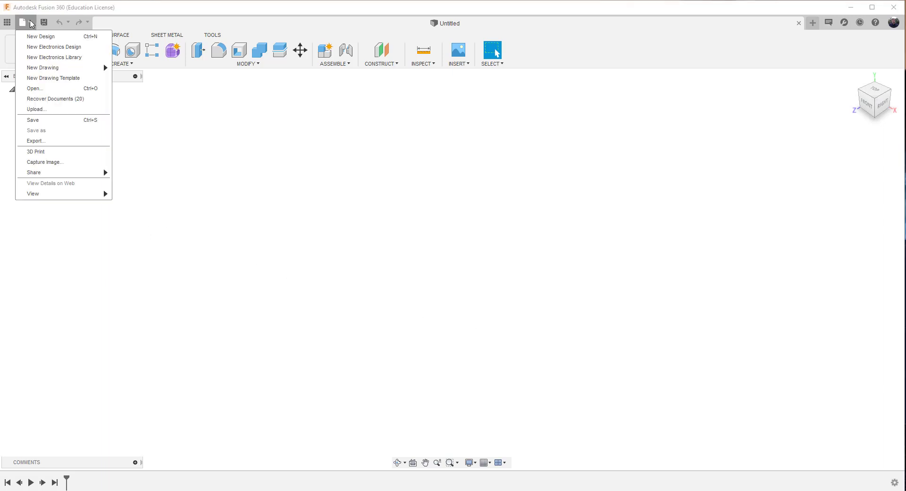
pyautogui.click(49, 89)
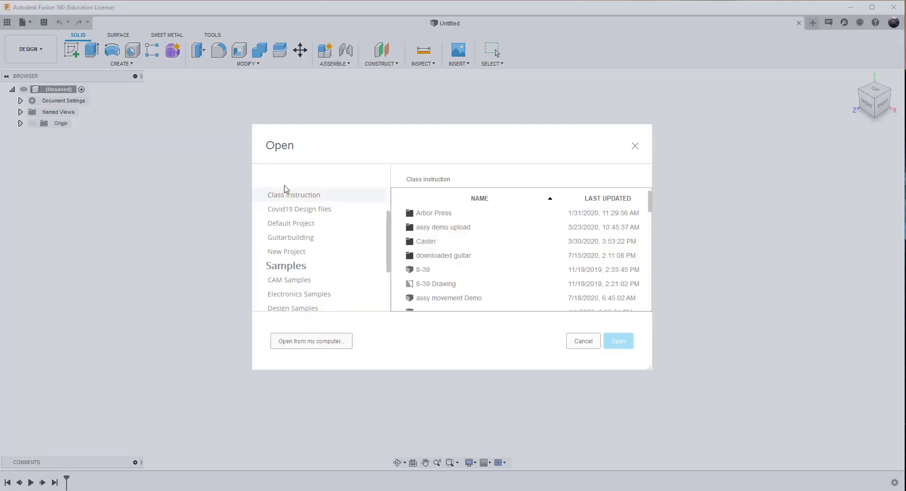
pyautogui.scroll(-3, 456, 223)
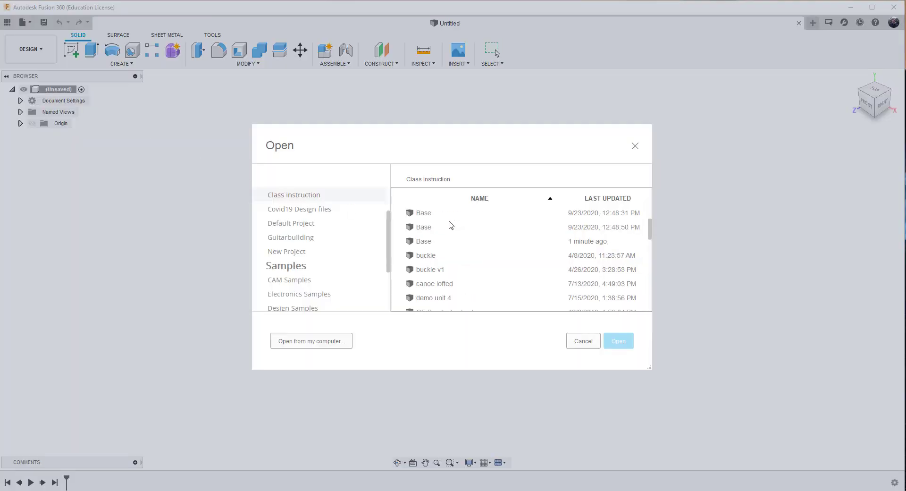
pyautogui.scroll(-10, 430, 241)
pyautogui.scroll(-2, 438, 256)
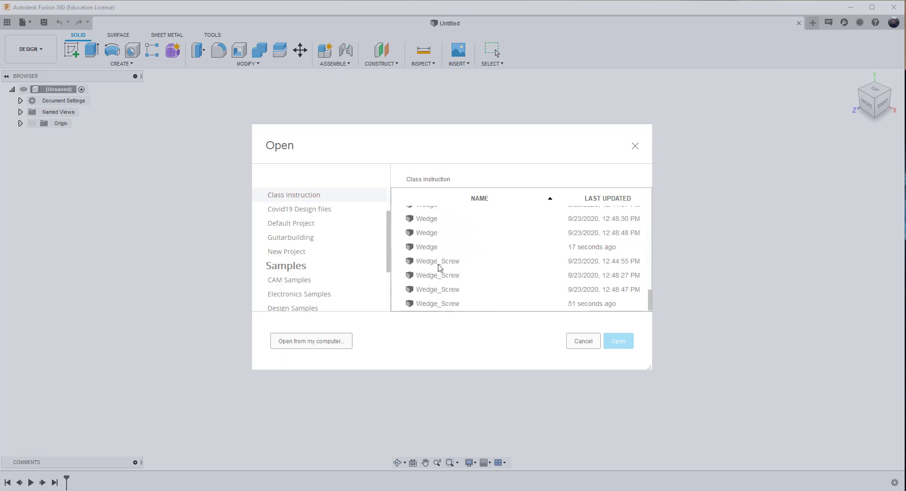
pyautogui.click(431, 306)
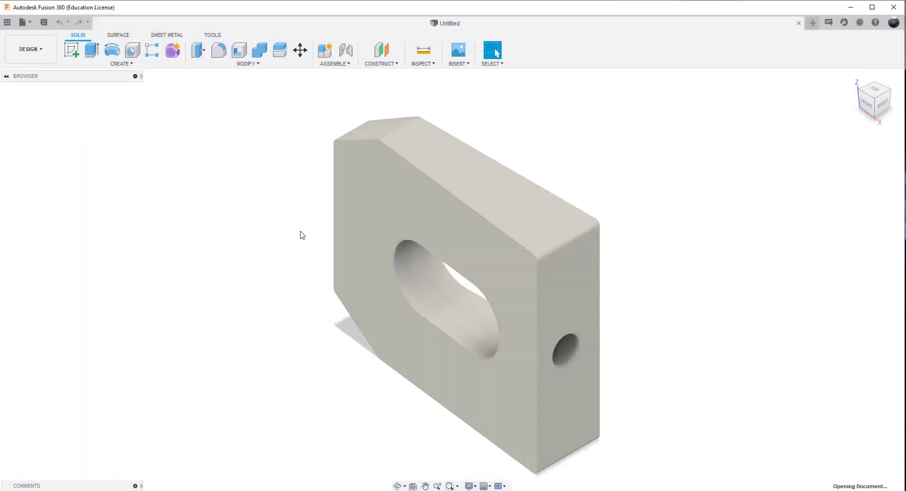
# - Open the latest Wedge_Screw upload and switch to its Wedge_Screw v1 tab
pyautogui.click(28, 23)
pyautogui.click(33, 88)
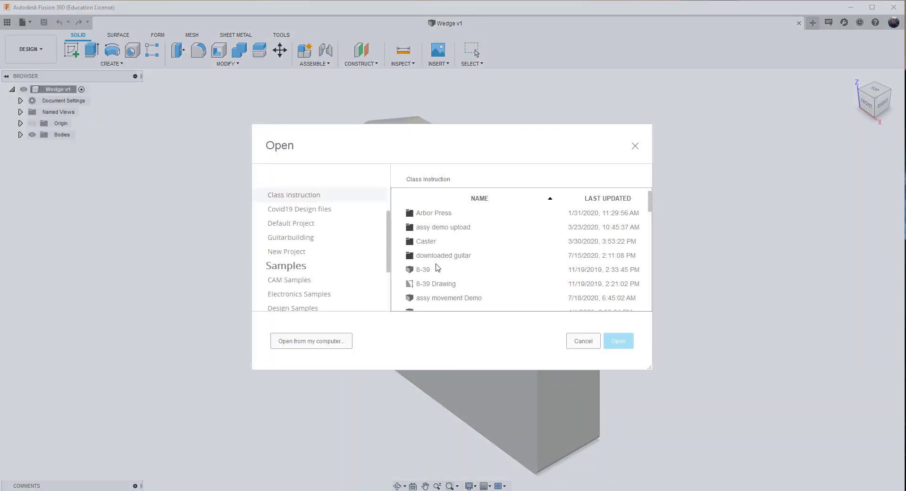
pyautogui.scroll(-8, 447, 272)
pyautogui.click(440, 306)
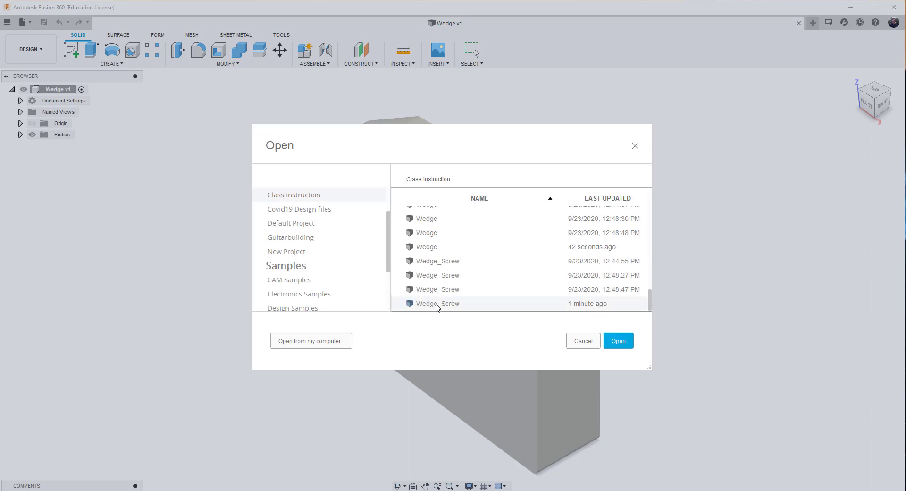
pyautogui.click(618, 341)
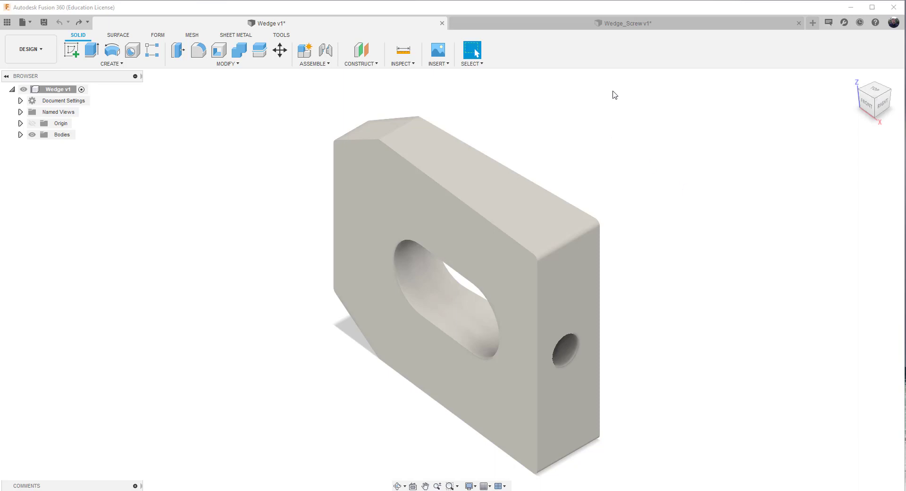
pyautogui.click(625, 24)
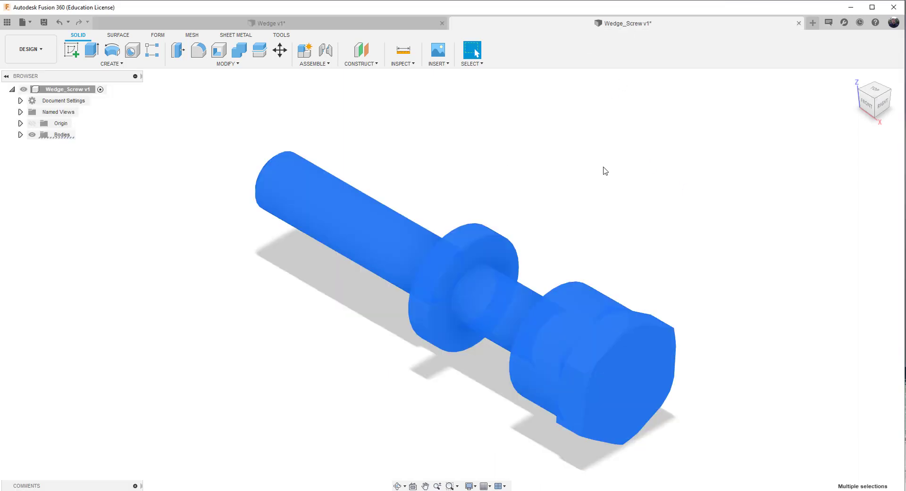
# - Window-select every Wedge_Screw body in the canvas and copy them
pyautogui.click(218, 130)
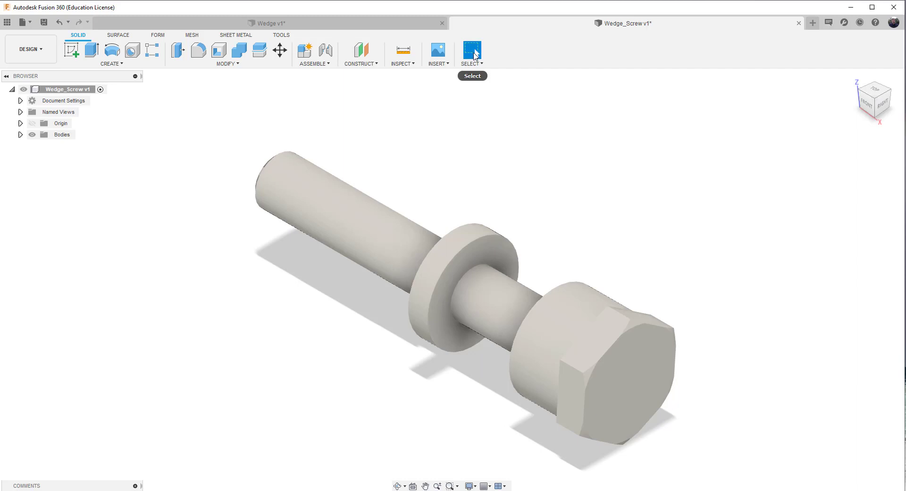
pyautogui.moveTo(196, 99); pyautogui.dragTo(719, 461)
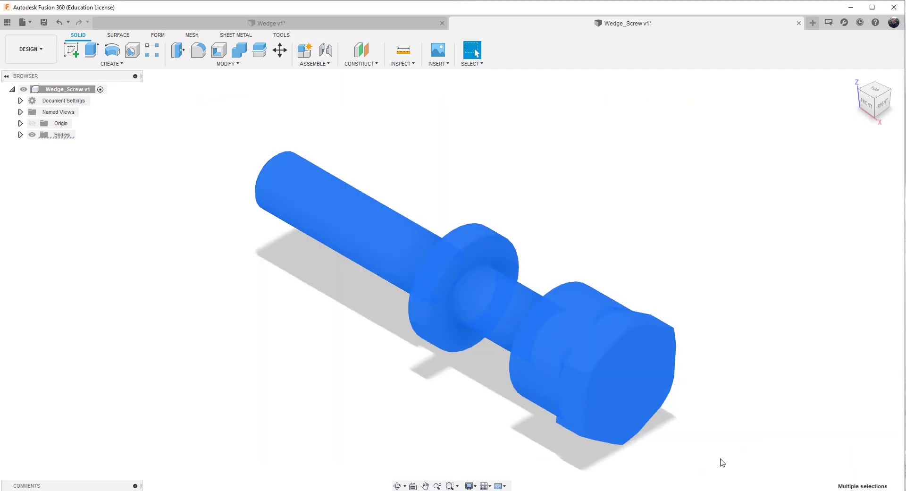
pyautogui.rightClick(360, 232)
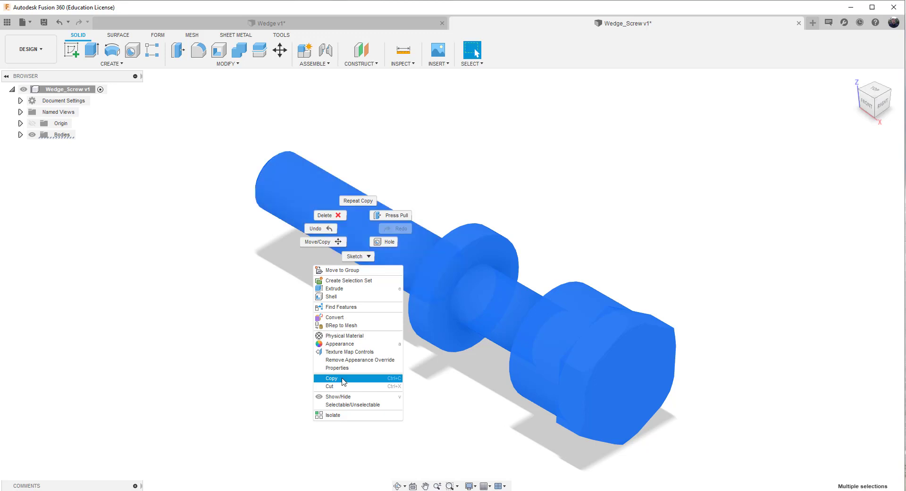
pyautogui.click(343, 378)
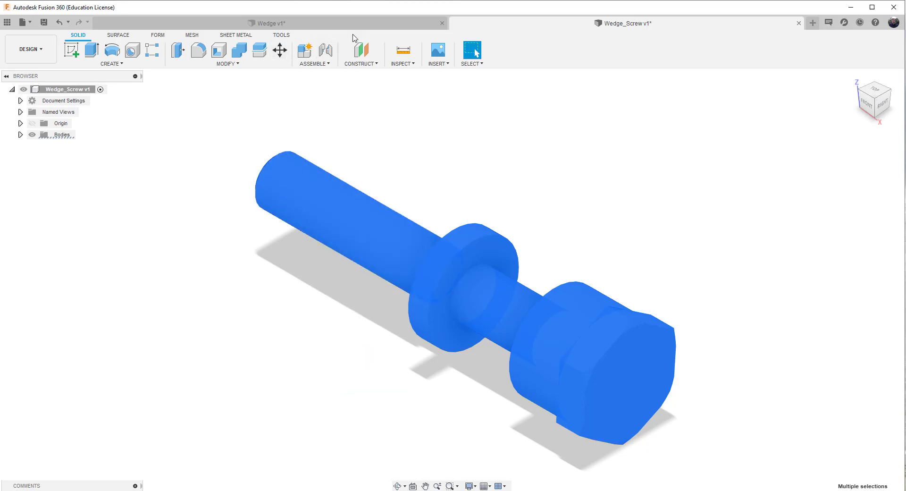
# - Paste the copied screw into Wedge v1 and set Move Object to Components
pyautogui.click(303, 24)
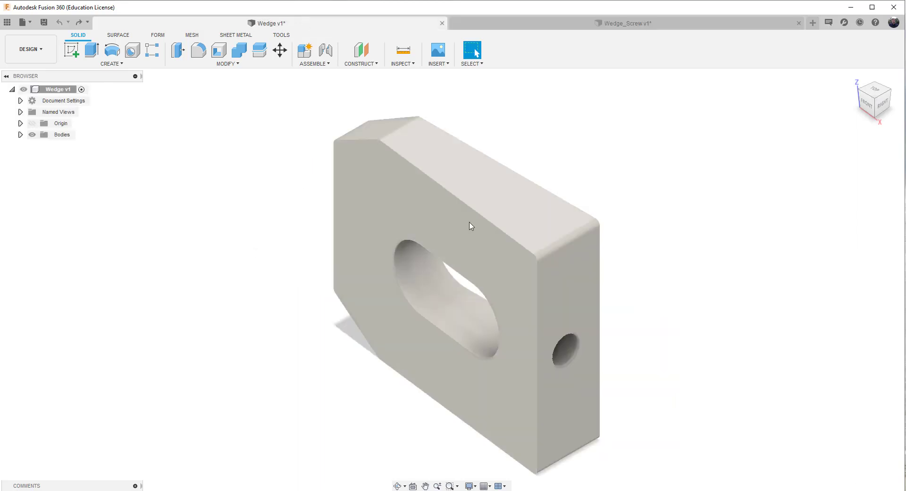
pyautogui.rightClick(219, 276)
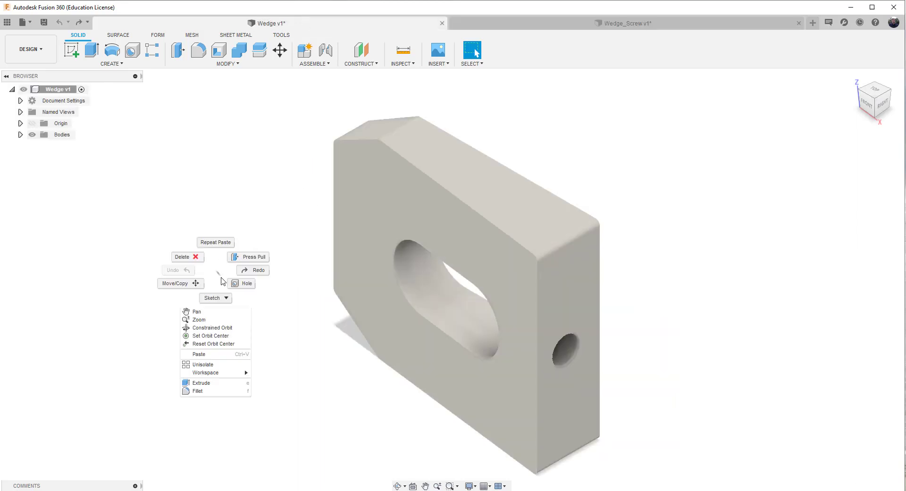
pyautogui.click(200, 355)
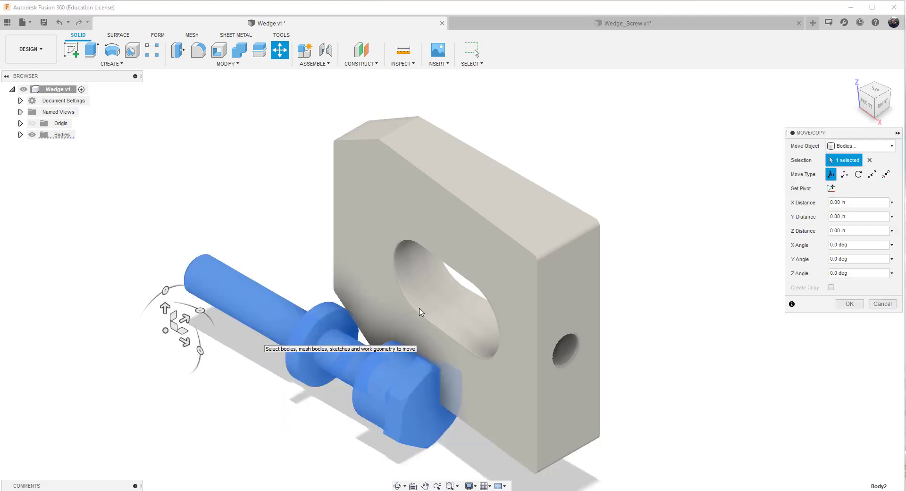
pyautogui.click(875, 147)
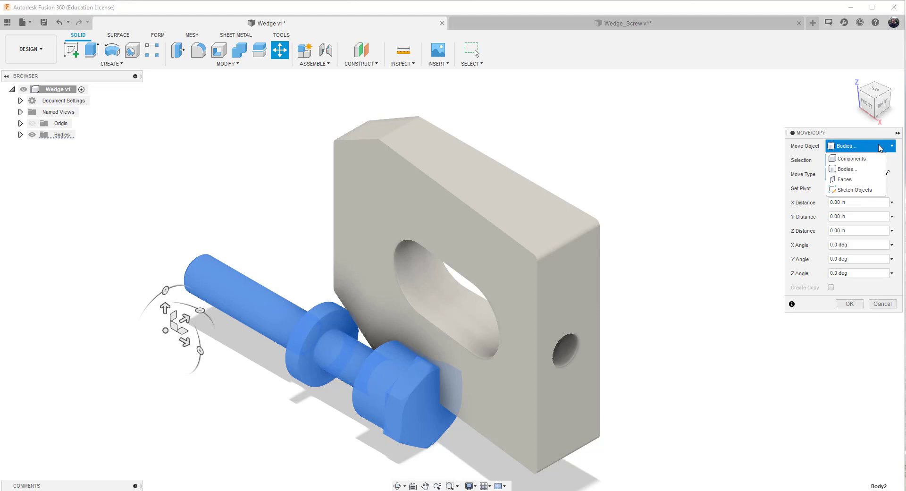
pyautogui.click(851, 158)
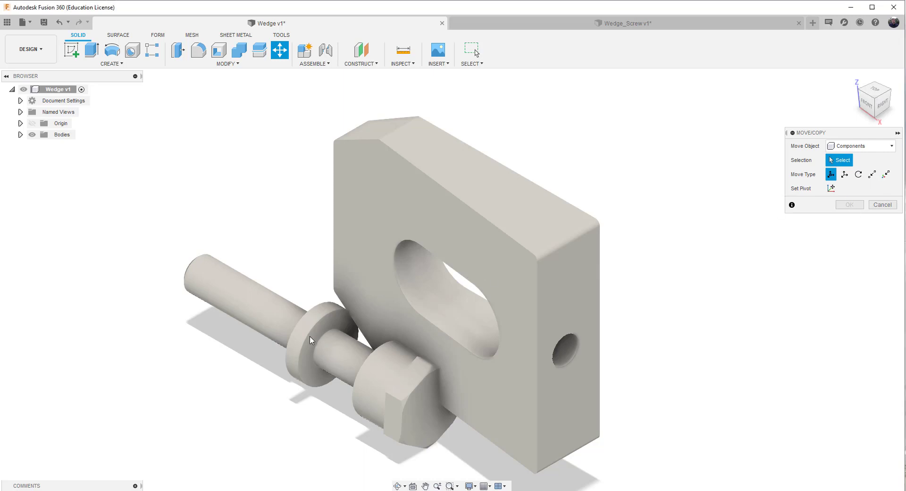
# - Set Move Object to Bodies, select the pasted screw body and drag it away from the wedge
pyautogui.moveTo(829, 134); pyautogui.dragTo(766, 122)
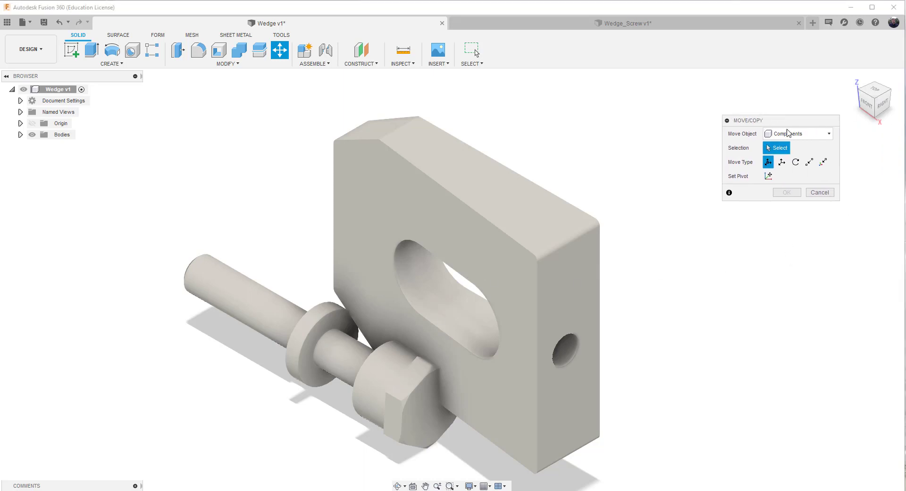
pyautogui.click(793, 133)
pyautogui.click(779, 158)
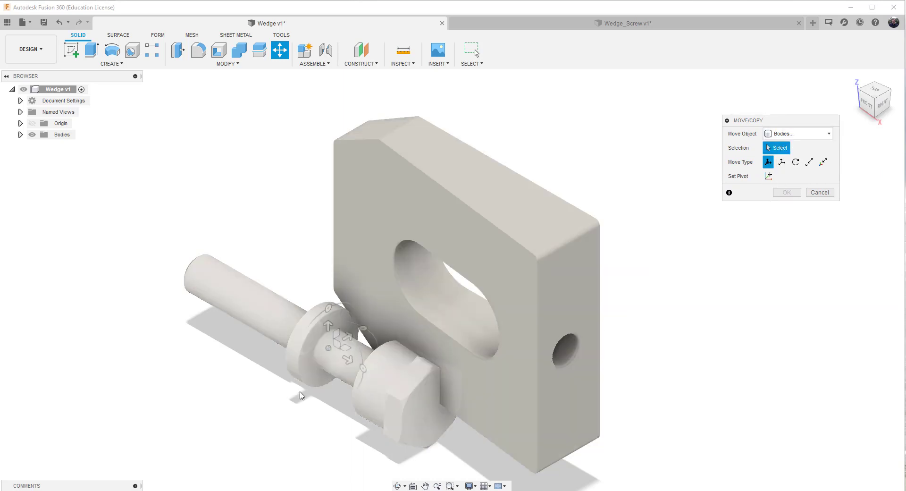
pyautogui.click(330, 349)
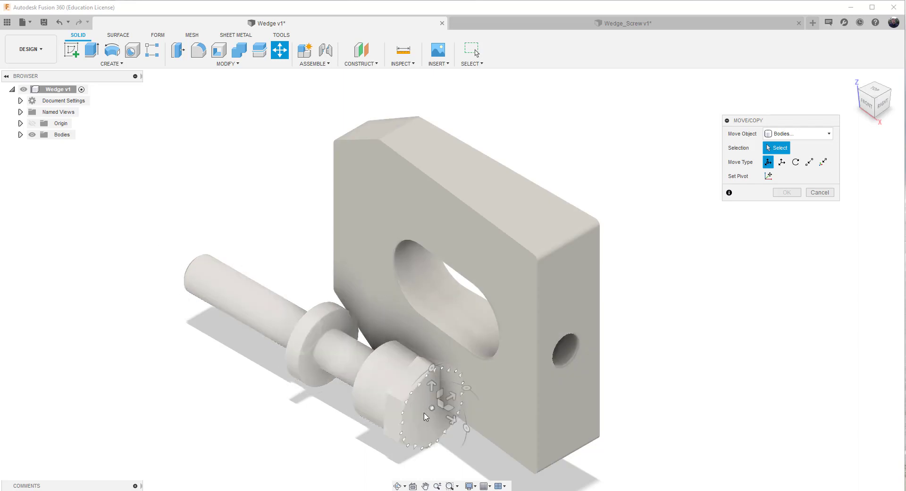
pyautogui.click(439, 403)
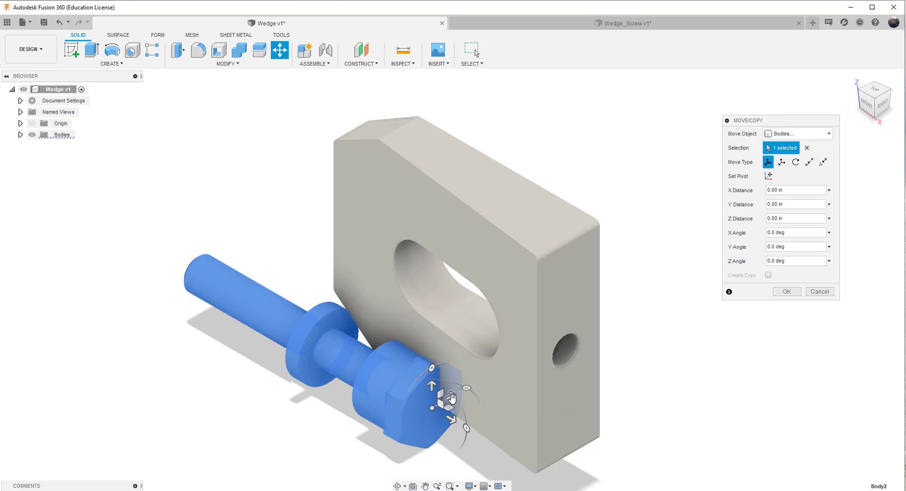
pyautogui.moveTo(452, 398); pyautogui.dragTo(351, 410)
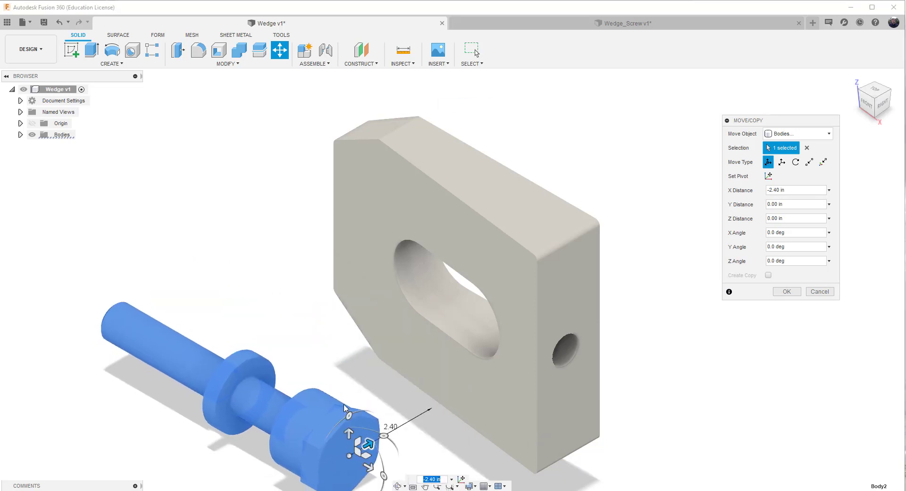
# - Reset Move Object to Bodies, reselect the screw and move it −1.50 in along X, confirming
pyautogui.click(793, 132)
pyautogui.click(791, 149)
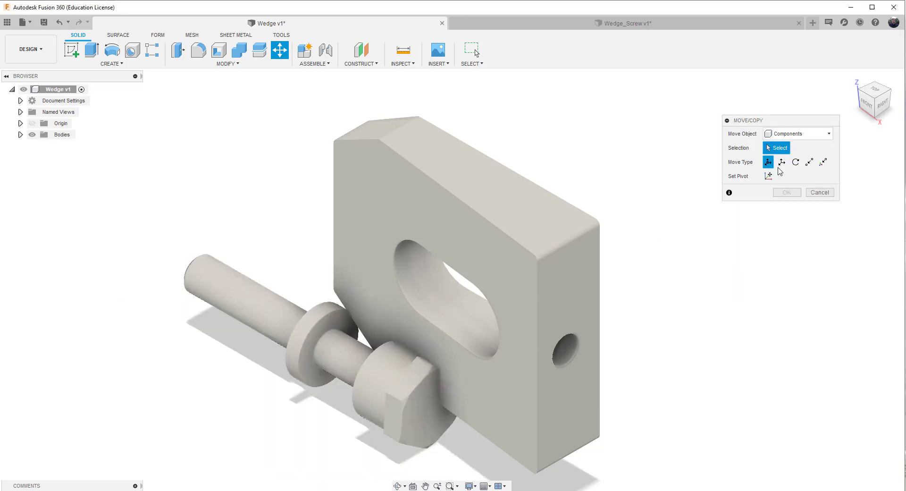
pyautogui.click(793, 133)
pyautogui.click(790, 157)
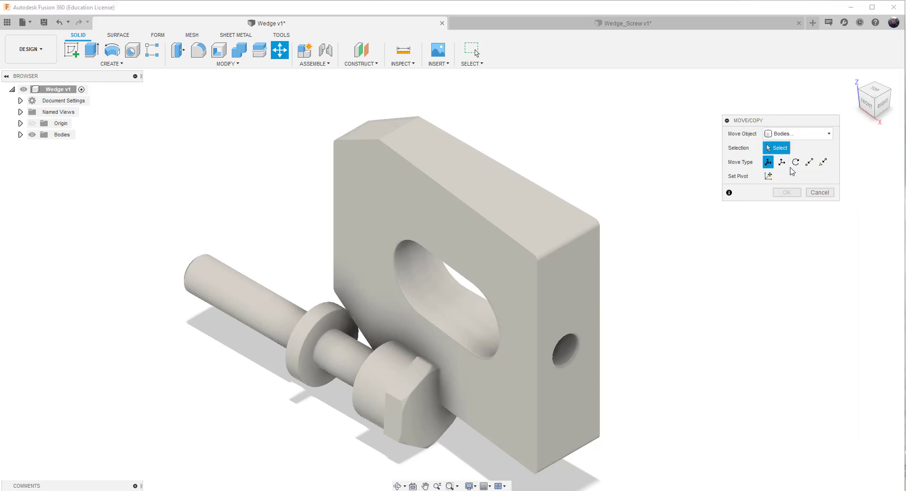
pyautogui.click(425, 414)
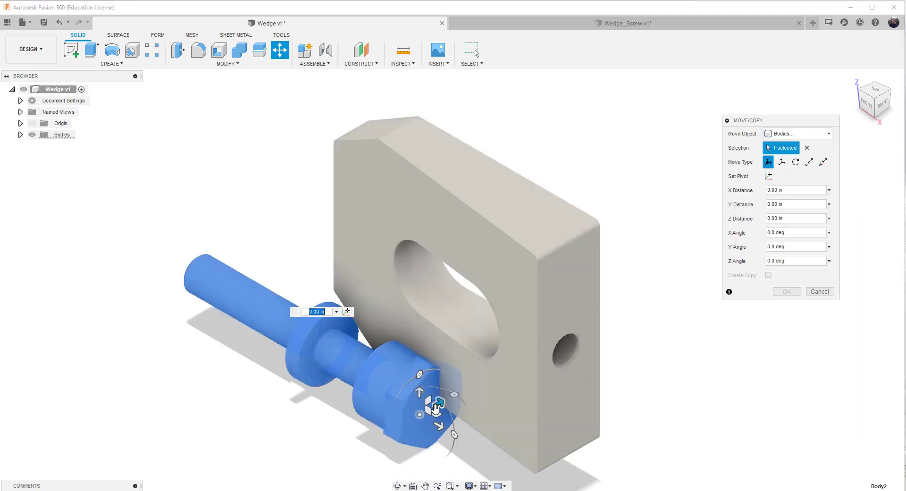
pyautogui.moveTo(430, 406); pyautogui.dragTo(381, 430)
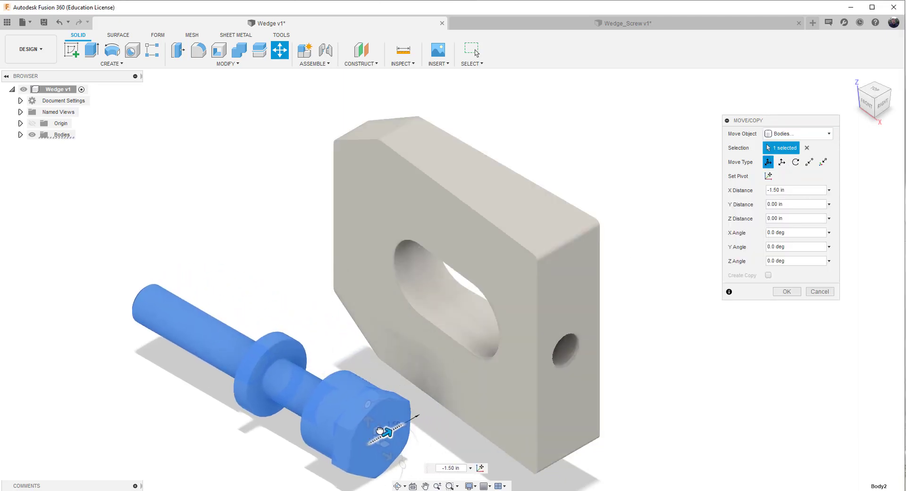
pyautogui.click(787, 292)
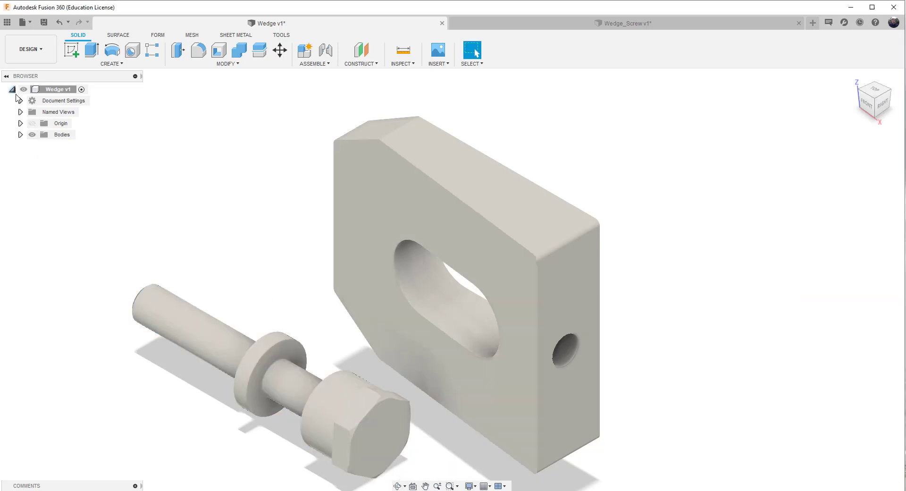
# - Turn Body2, the screw, into Component1:1 with Create Components from Bodies
pyautogui.click(20, 134)
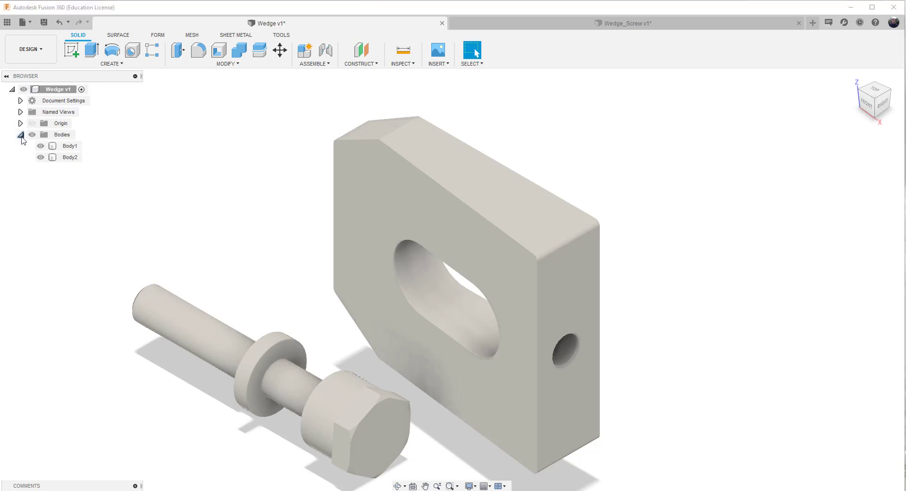
pyautogui.click(68, 148)
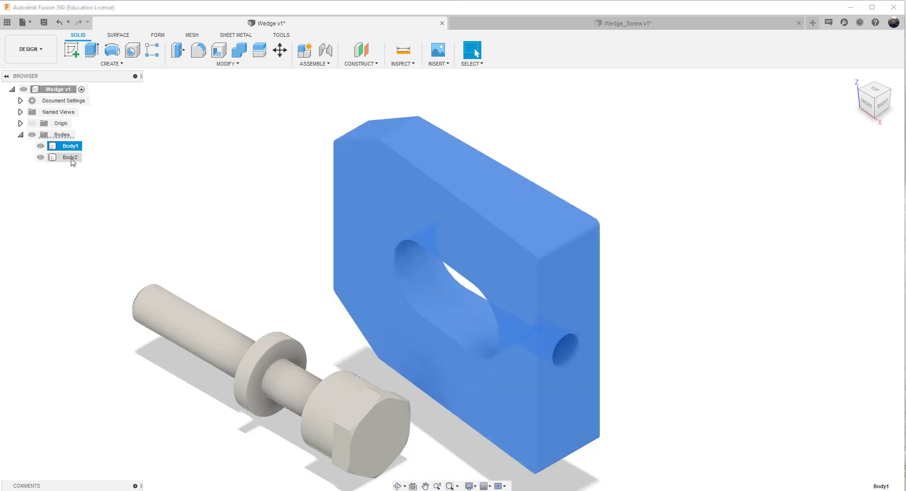
pyautogui.click(70, 159)
pyautogui.rightClick(71, 160)
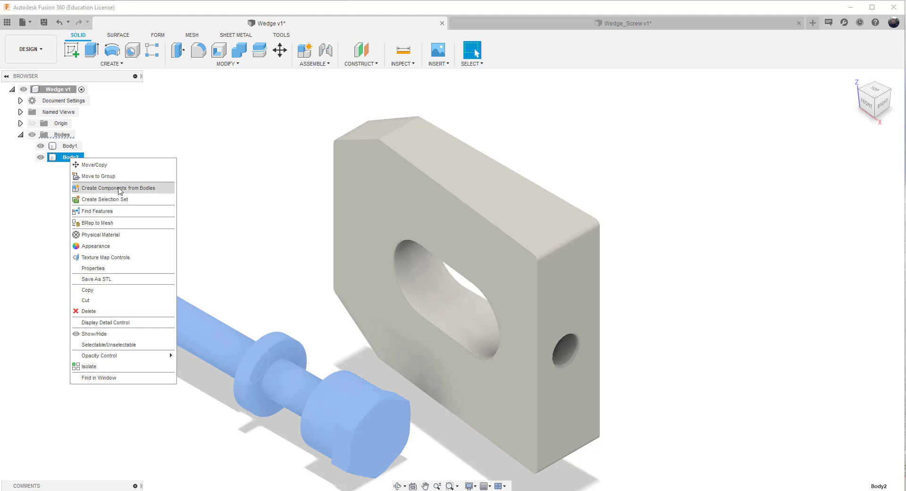
pyautogui.click(119, 189)
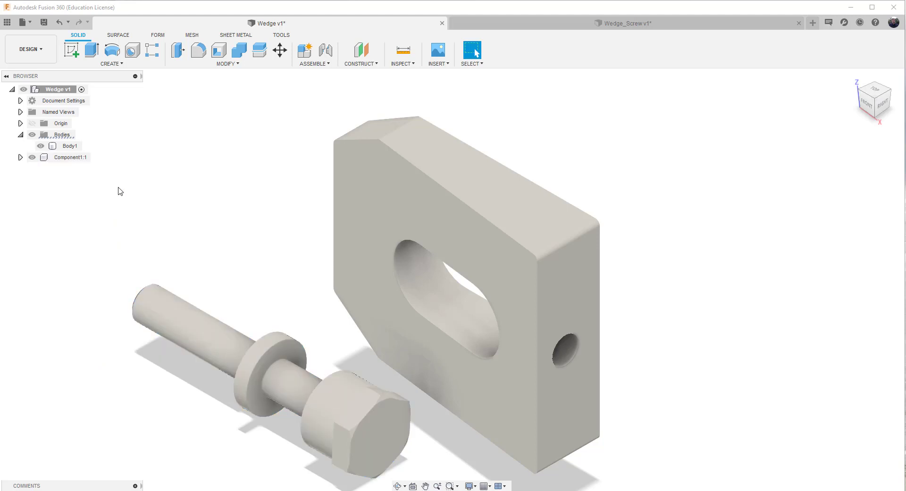
# - Rename Component1:1 to 'Wedge-screw' in the browser, then check and deselect Body1
pyautogui.rightClick(70, 159)
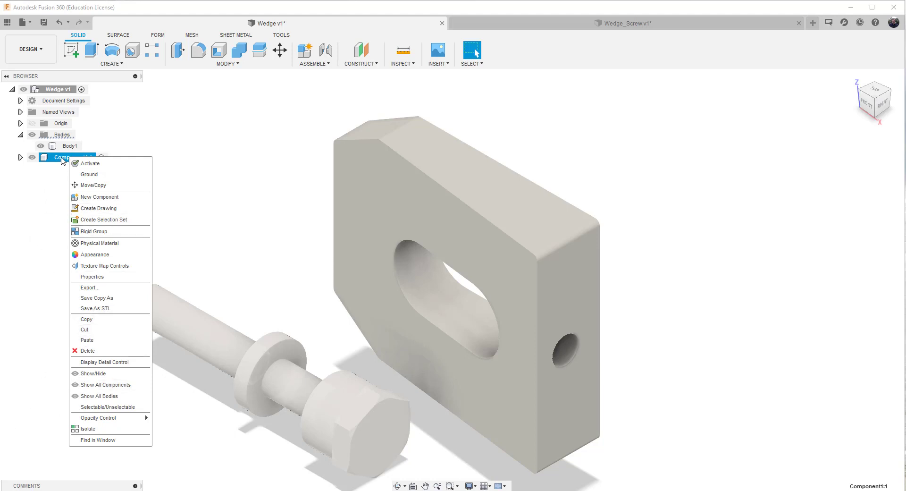
pyautogui.doubleClick(70, 157)
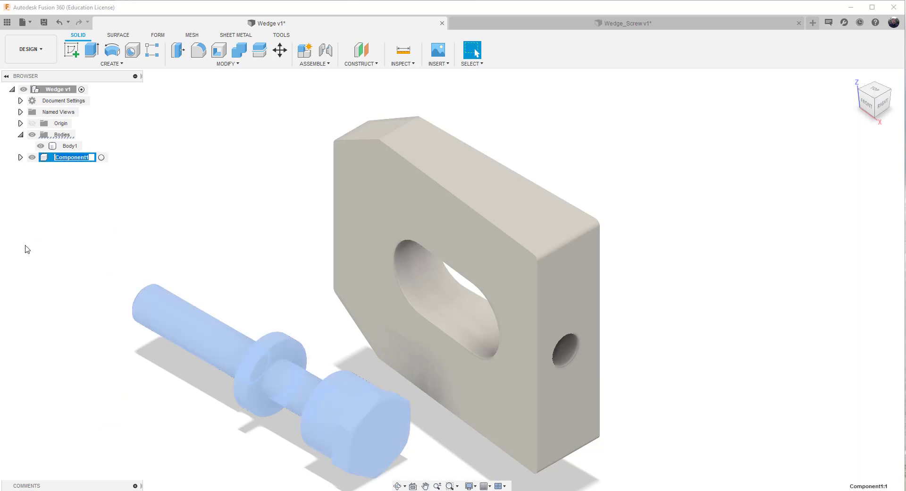
pyautogui.write('Wedge-screw')
pyautogui.press('Return')
pyautogui.press('Escape')
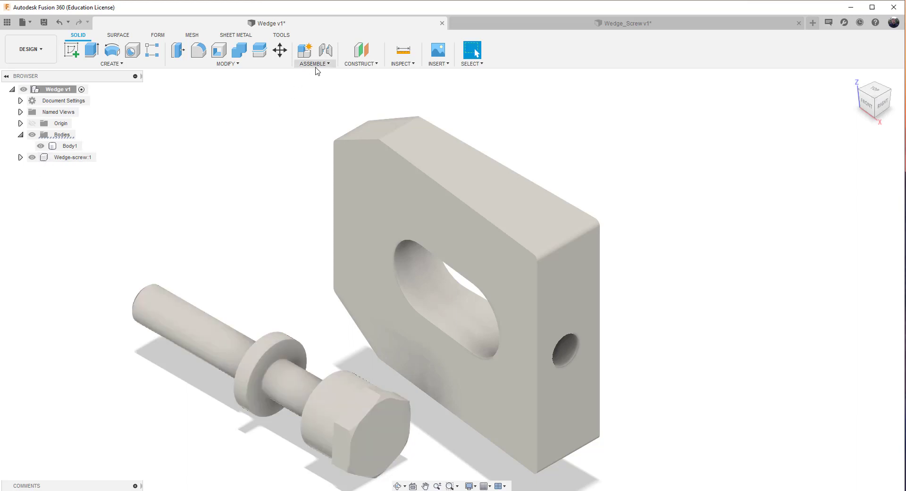
pyautogui.click(437, 309)
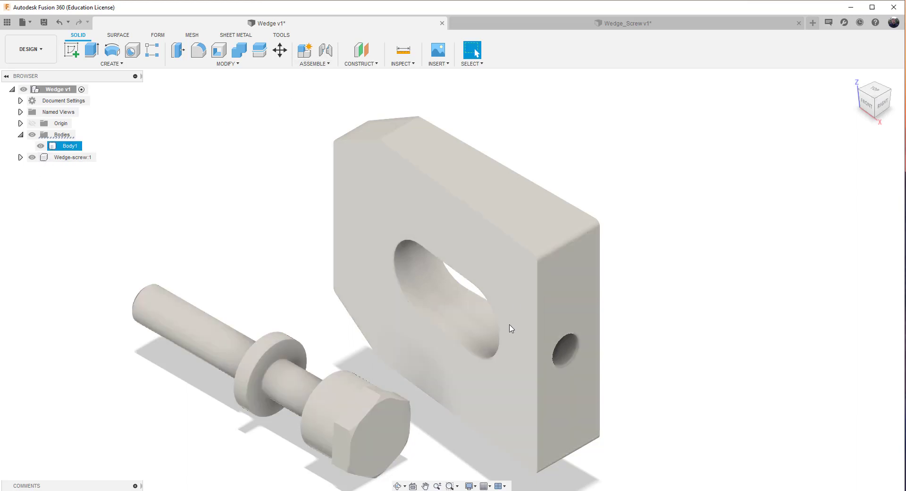
pyautogui.press('Escape')
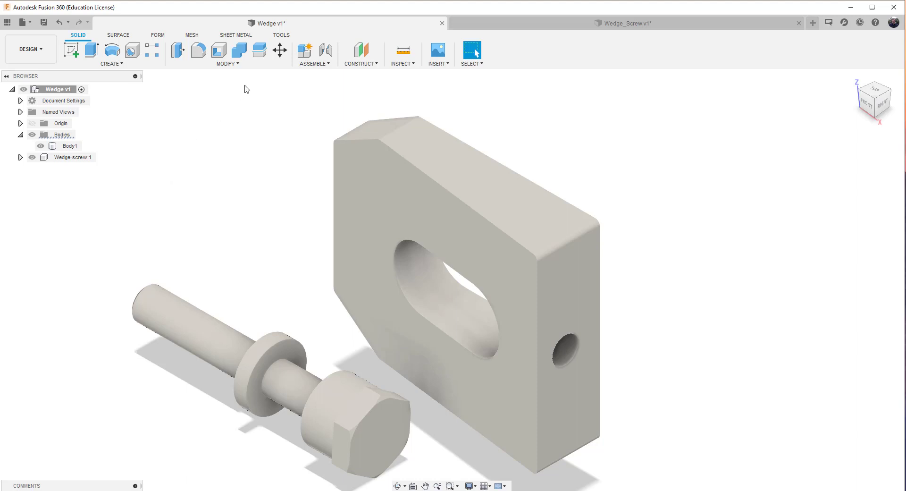
# - Joint the screw's end to the wedge's side hole with a -3.30 in Z offset
pyautogui.click(328, 65)
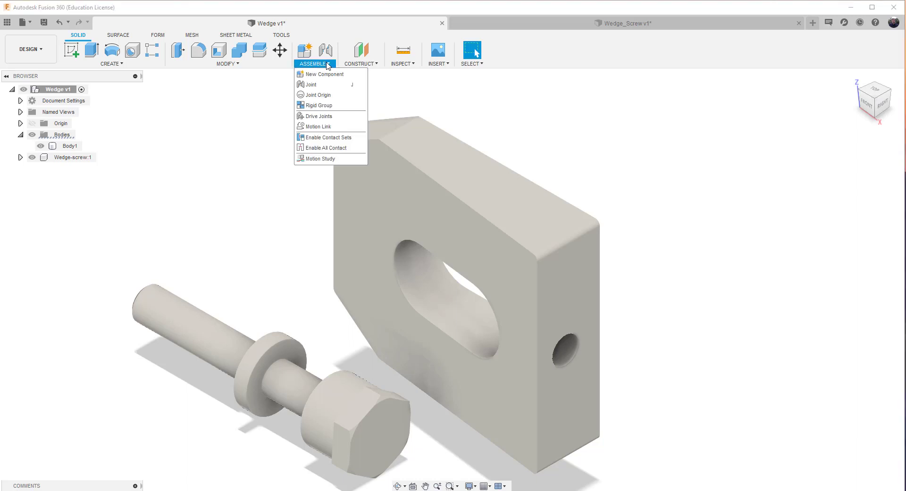
pyautogui.click(312, 84)
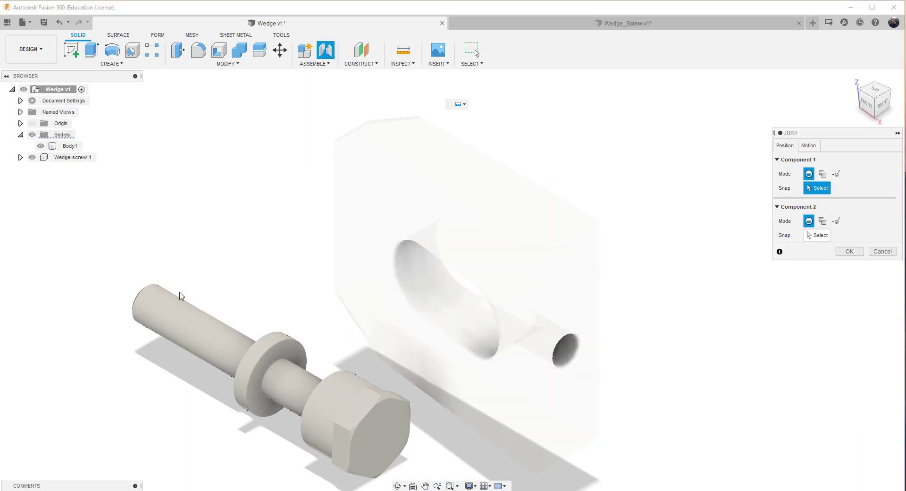
pyautogui.click(146, 308)
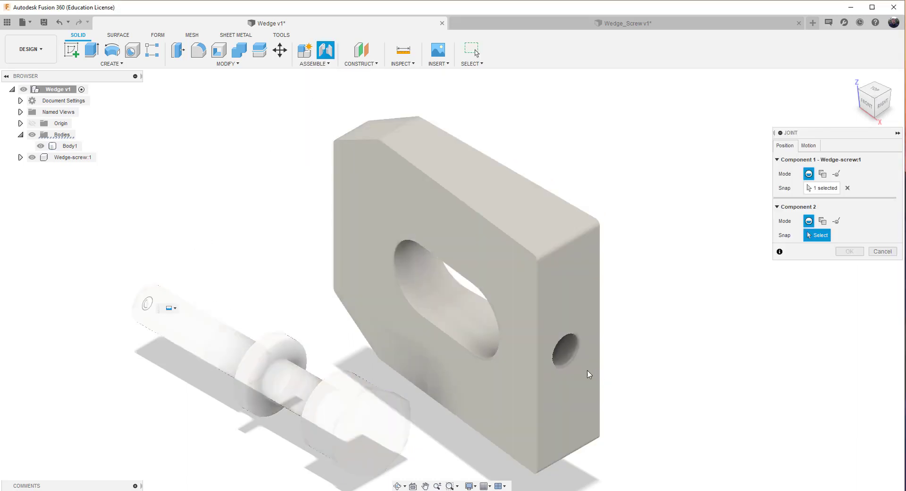
pyautogui.click(566, 352)
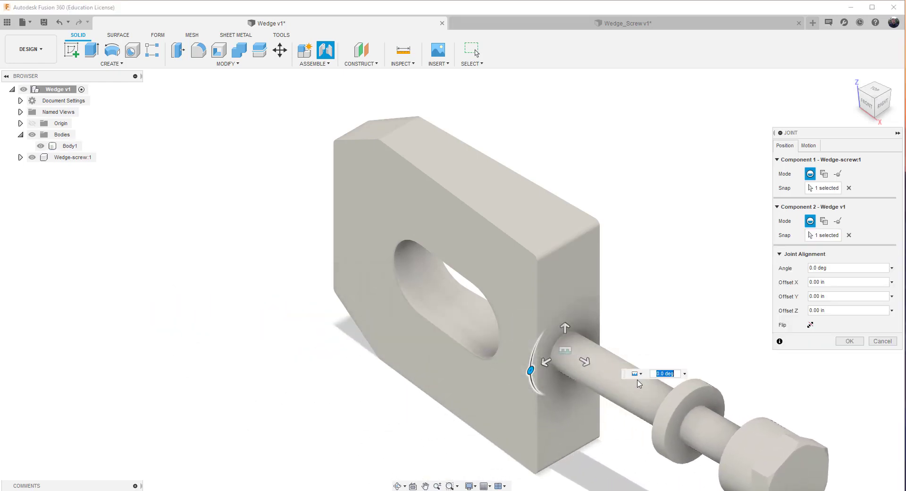
pyautogui.moveTo(587, 362); pyautogui.dragTo(467, 308)
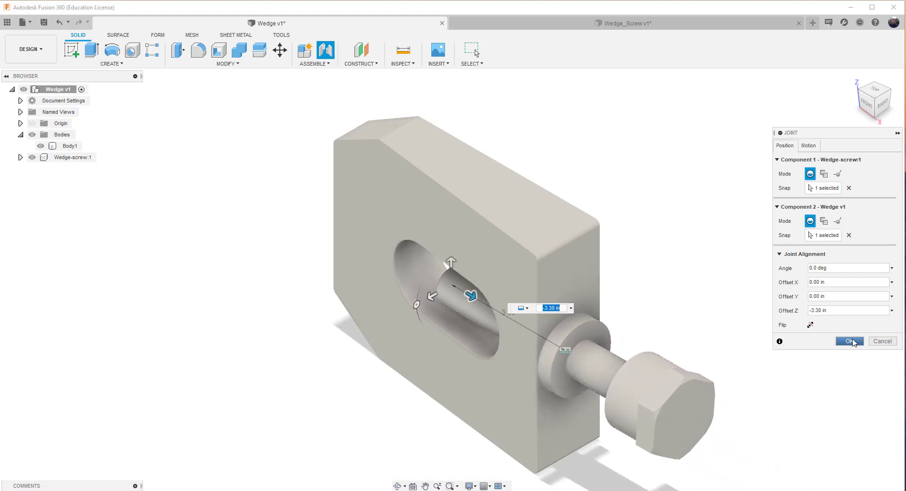
pyautogui.click(852, 341)
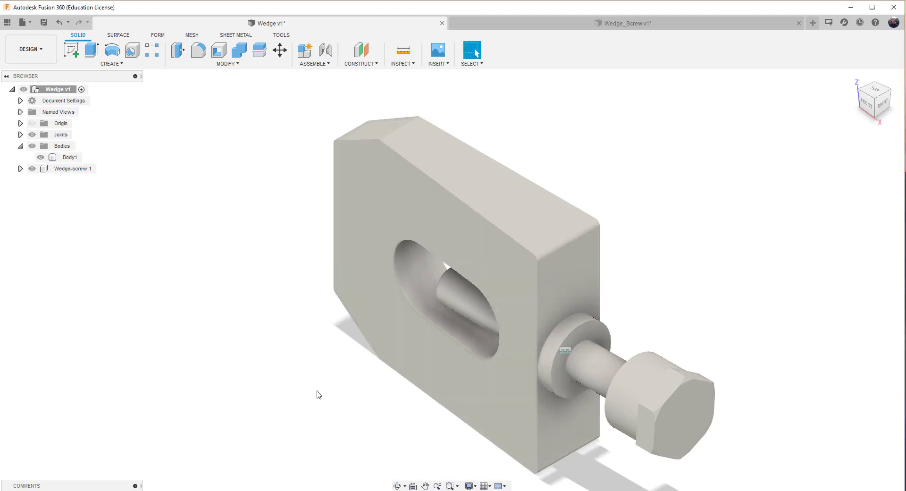